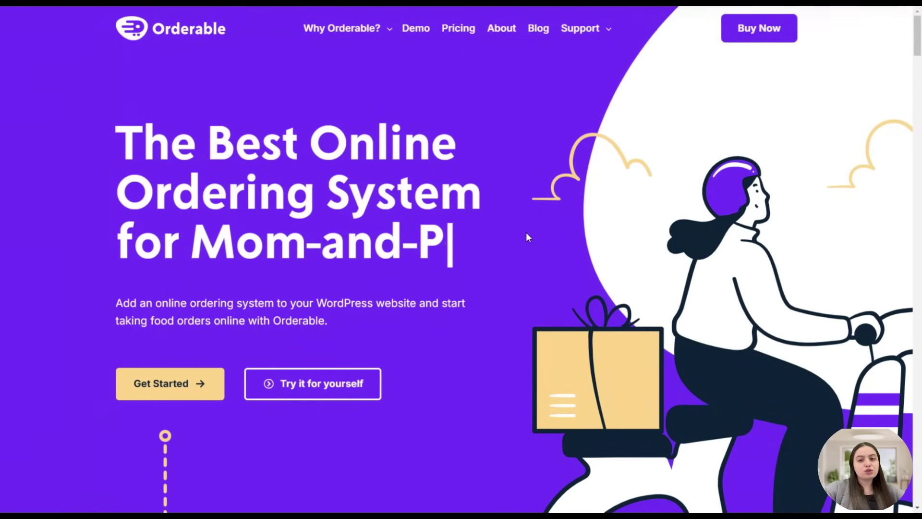
- Examine the Orderable homepage's sections on benefits, ordering features, commission-free sales tools, customer notifications and multiple locations
scroll(532, 222, "down", 3)
scroll(522, 203, "down", 8)
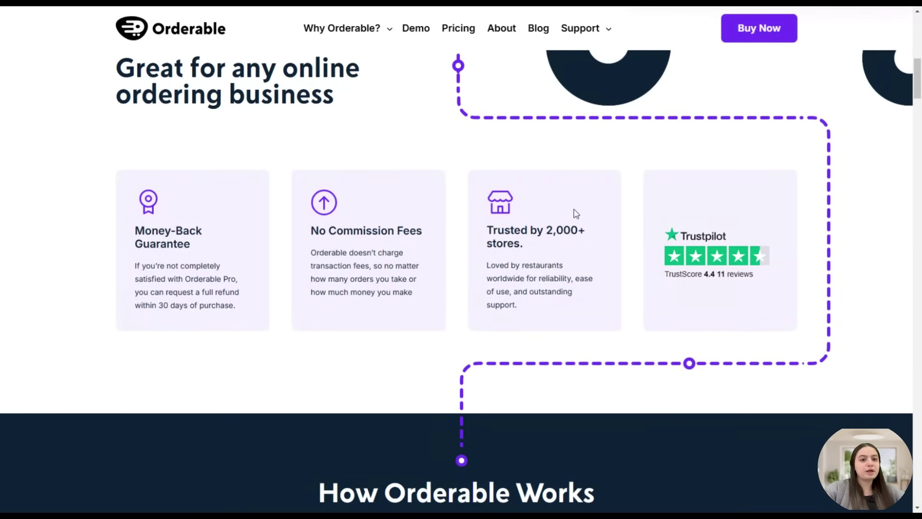
scroll(590, 191, "down", 10)
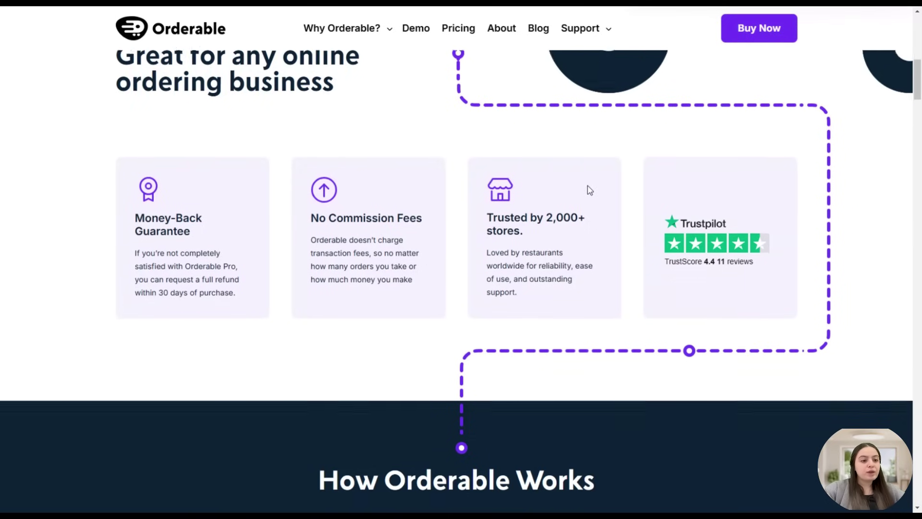
scroll(589, 183, "down", 14)
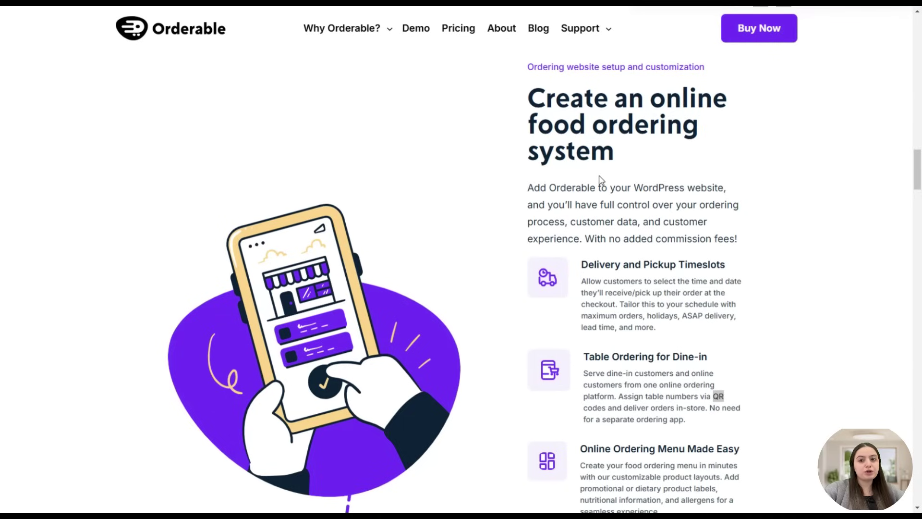
scroll(599, 176, "down", 1)
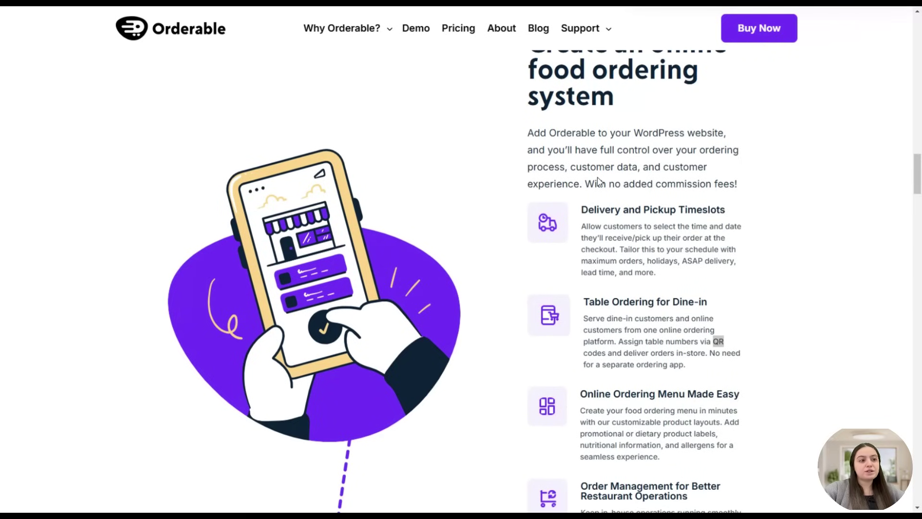
scroll(717, 287, "down", 1)
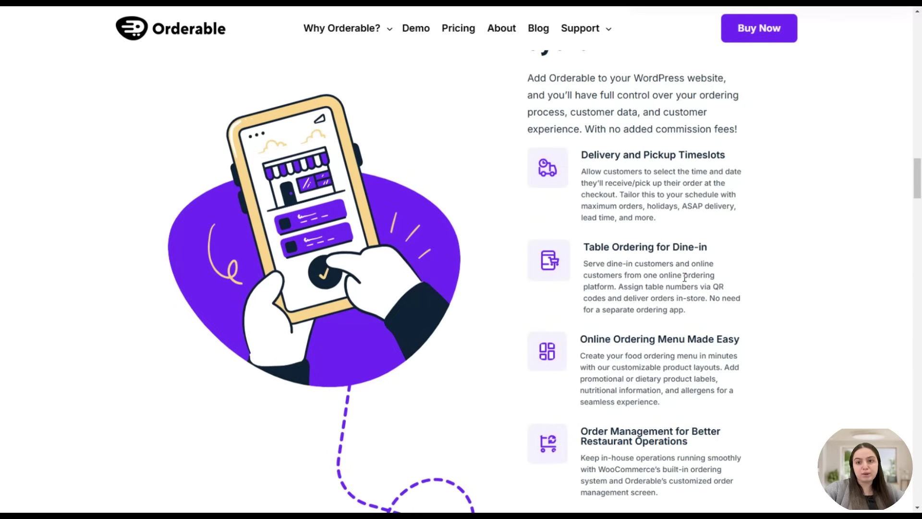
scroll(683, 274, "up", 1)
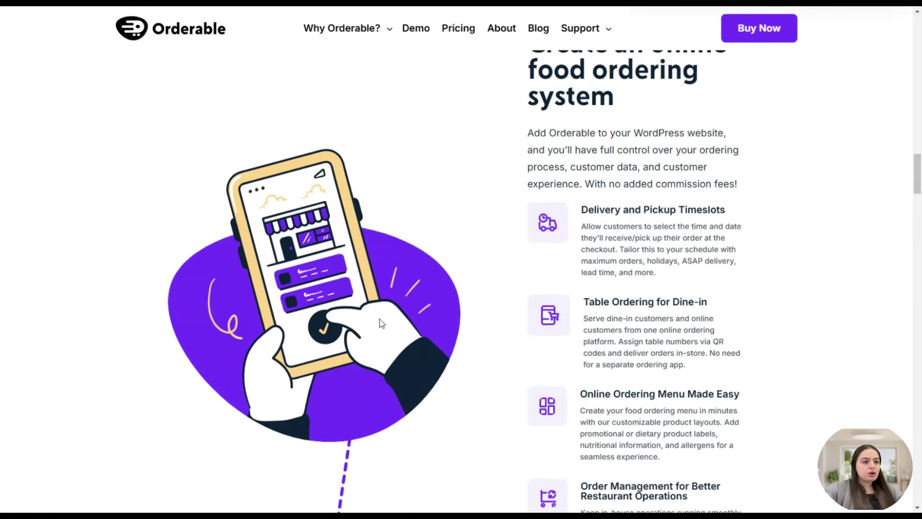
scroll(377, 325, "down", 7)
scroll(389, 309, "down", 12)
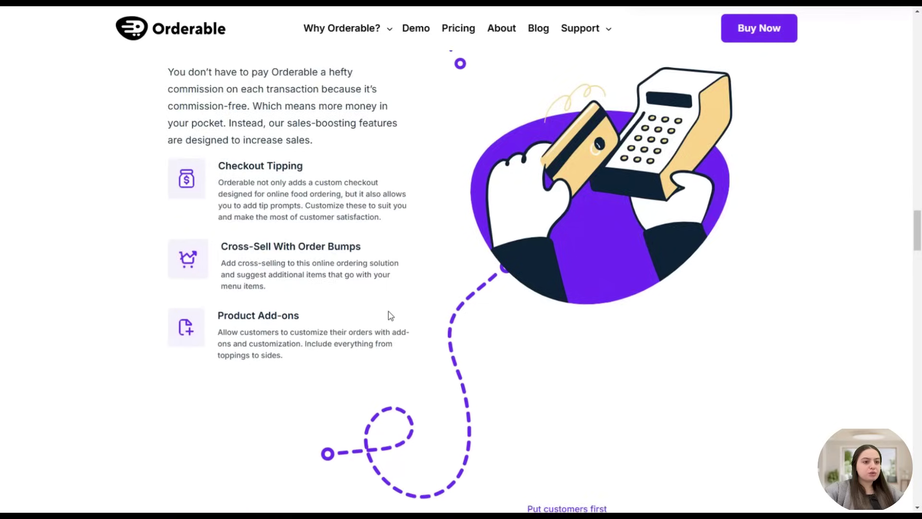
scroll(397, 326, "down", 15)
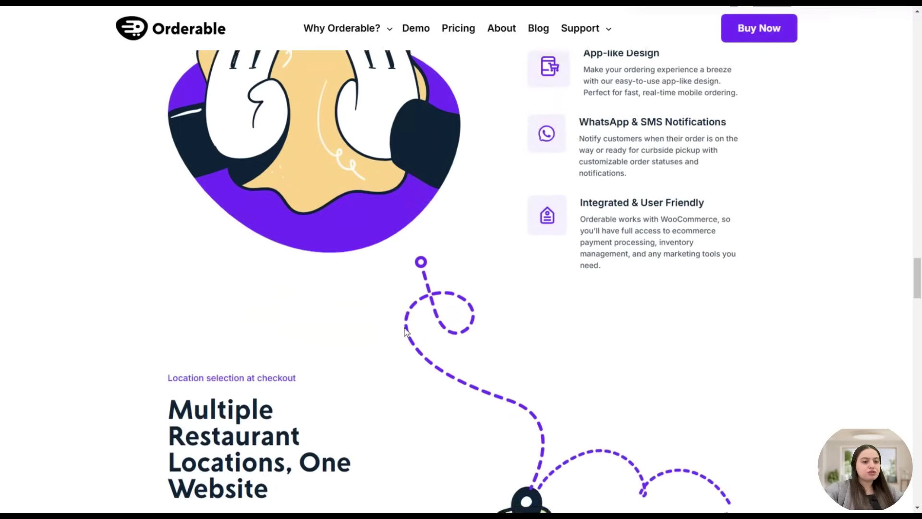
scroll(410, 319, "down", 1)
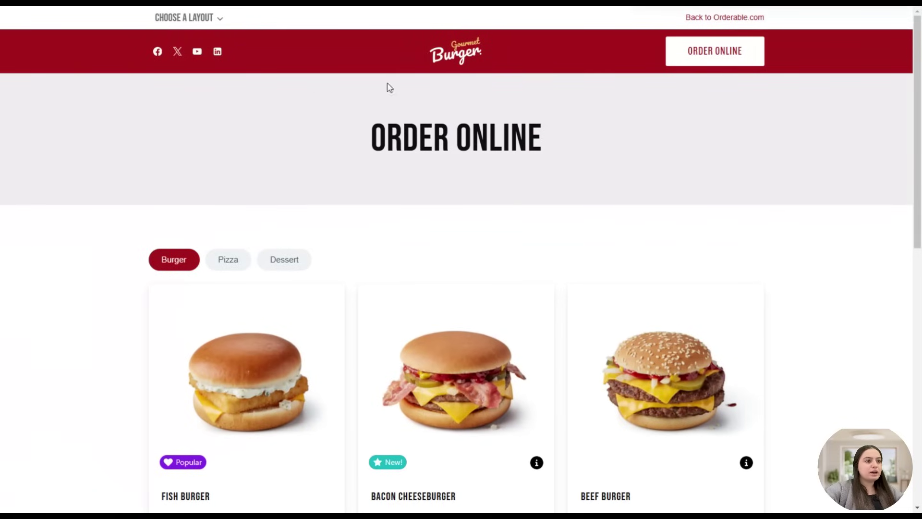
- Browse the demo store's Burger, Pizza and Dessert categories on the Order Online page
scroll(169, 277, "down", 3)
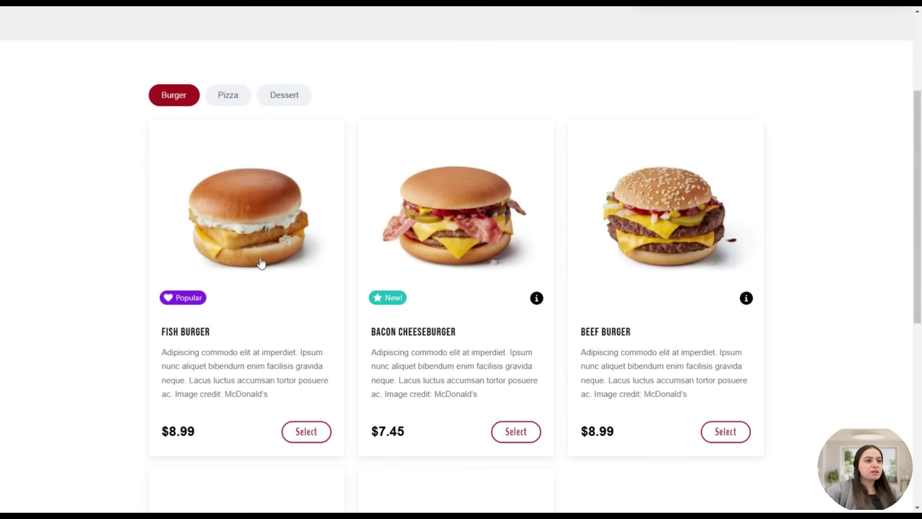
scroll(360, 235, "up", 2)
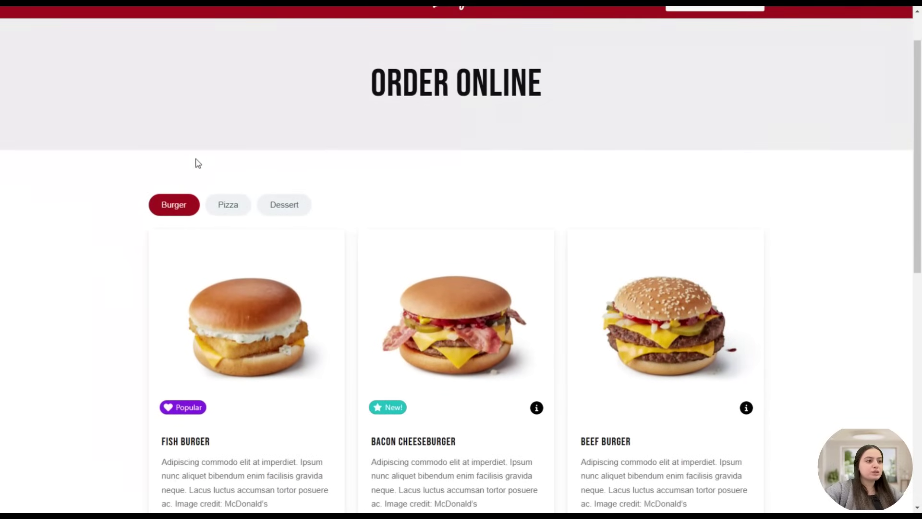
left_click(221, 207)
left_click(270, 201)
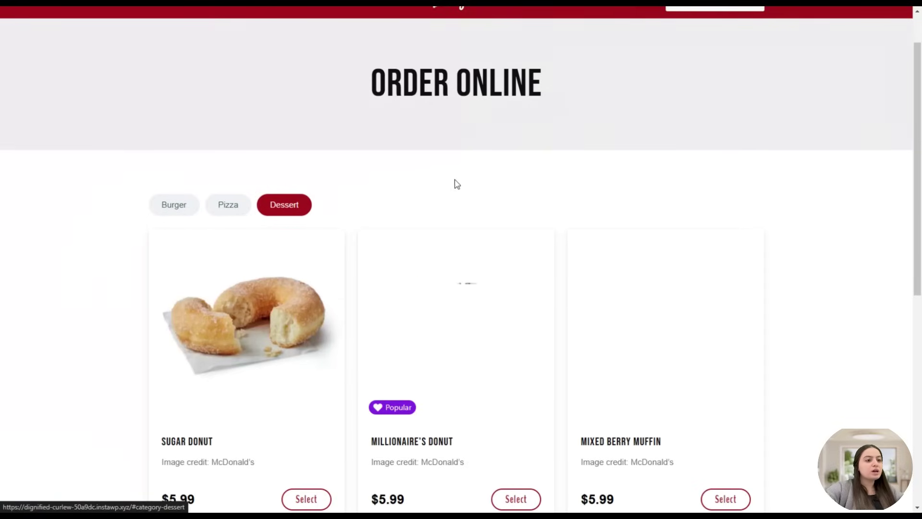
scroll(447, 189, "down", 2)
scroll(336, 207, "up", 3)
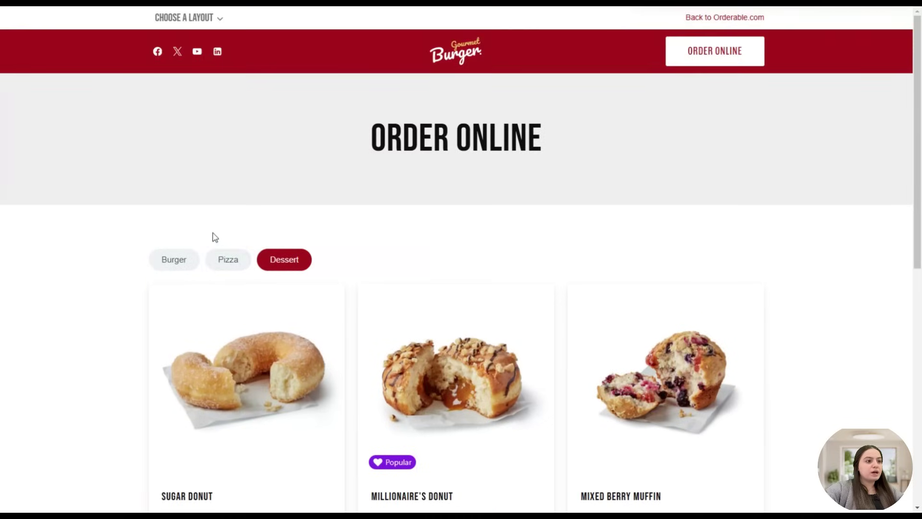
- Add a small Sugar Donut with Sprinkles and Nutella toppings to the order
scroll(226, 220, "down", 5)
left_click(298, 278)
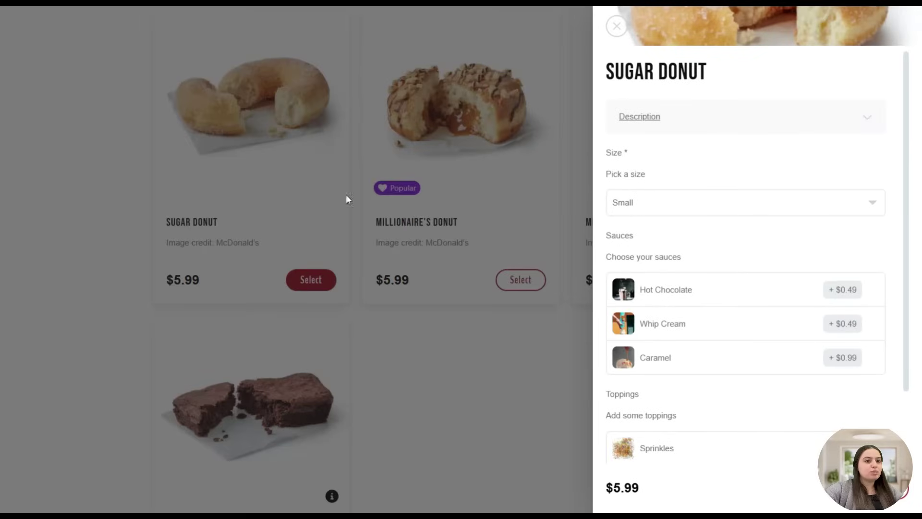
left_click(636, 318)
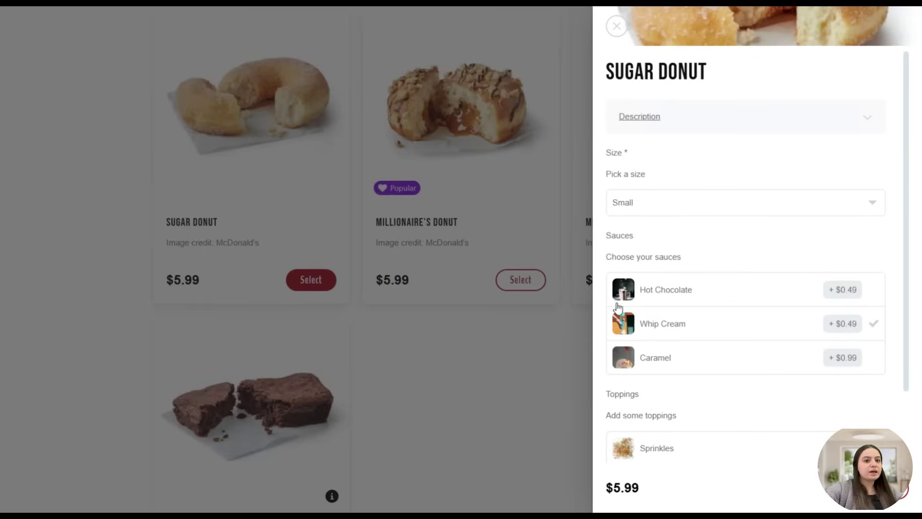
scroll(624, 259, "down", 1)
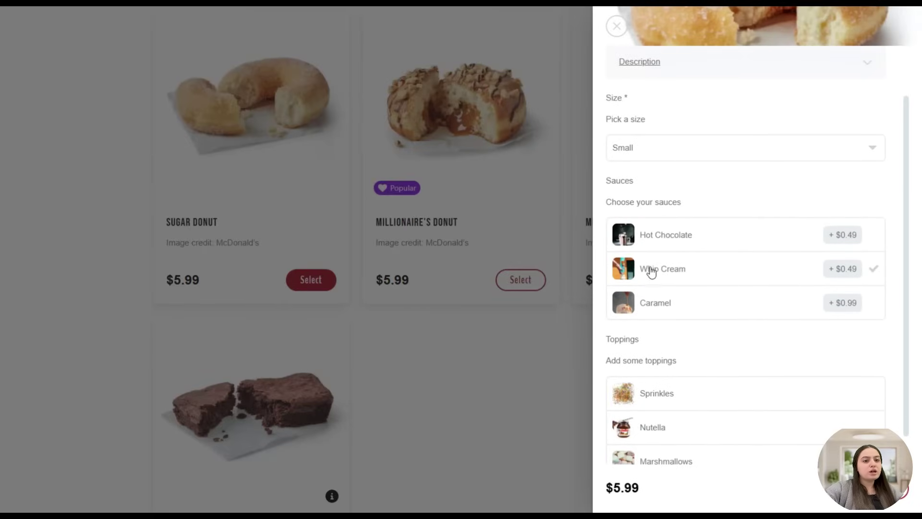
scroll(670, 305, "down", 1)
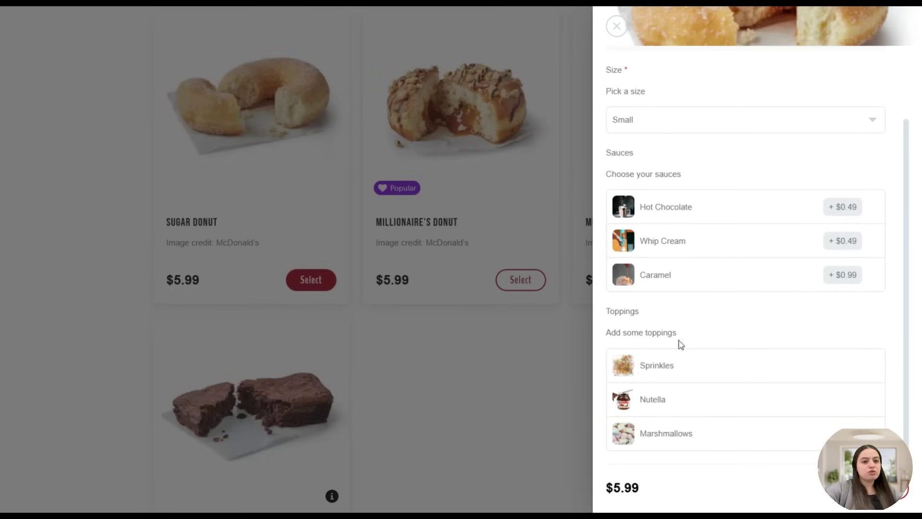
left_click(663, 368)
left_click(676, 400)
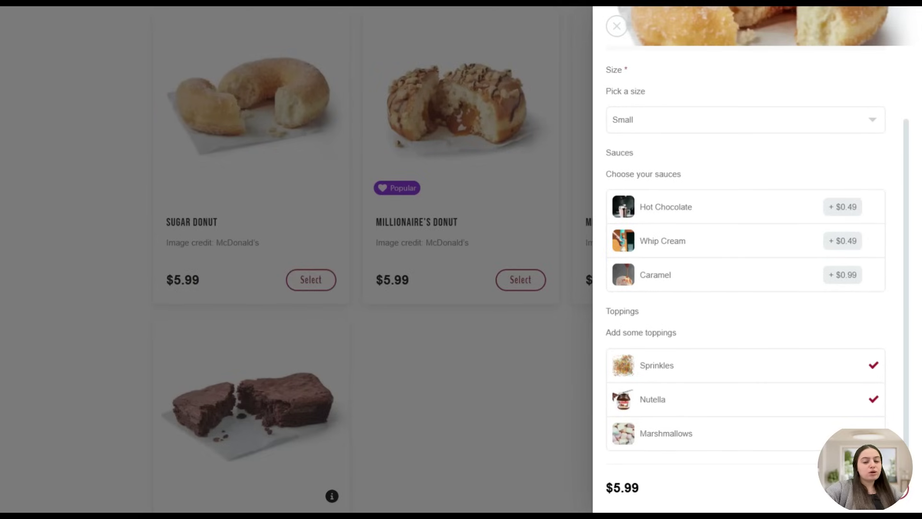
left_click(771, 487)
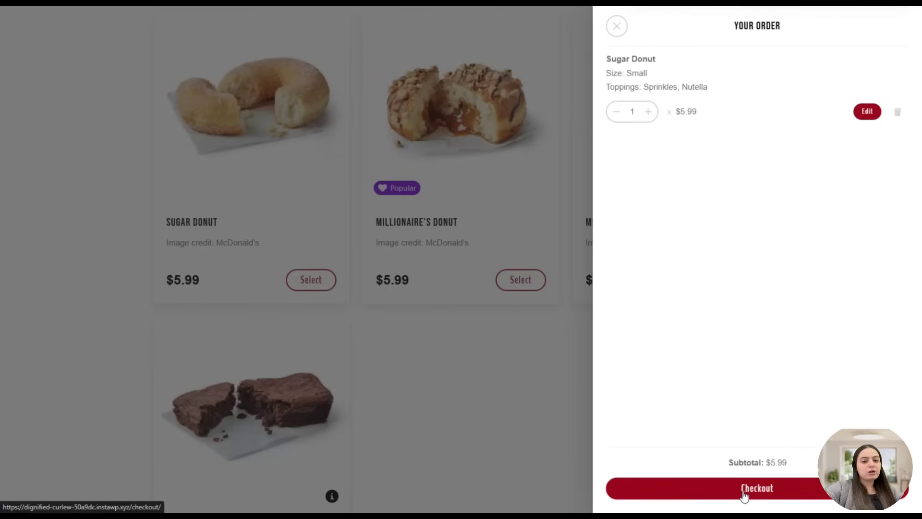
- Proceed to checkout and review the contact, billing, delivery, payment and tip options
left_click(743, 492)
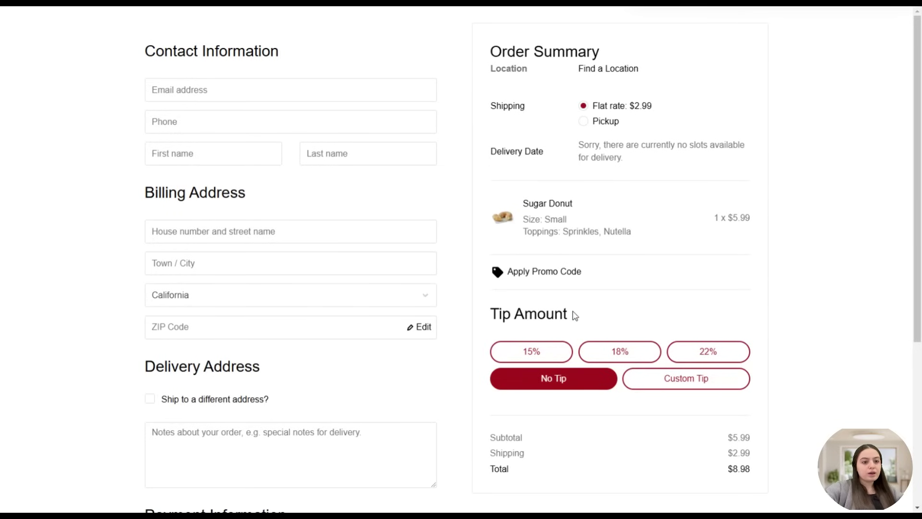
scroll(576, 307, "down", 5)
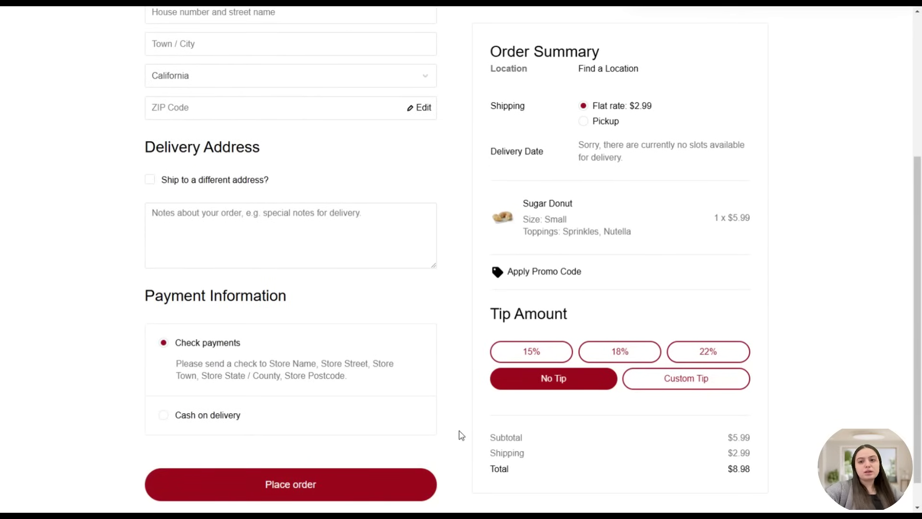
scroll(461, 434, "up", 5)
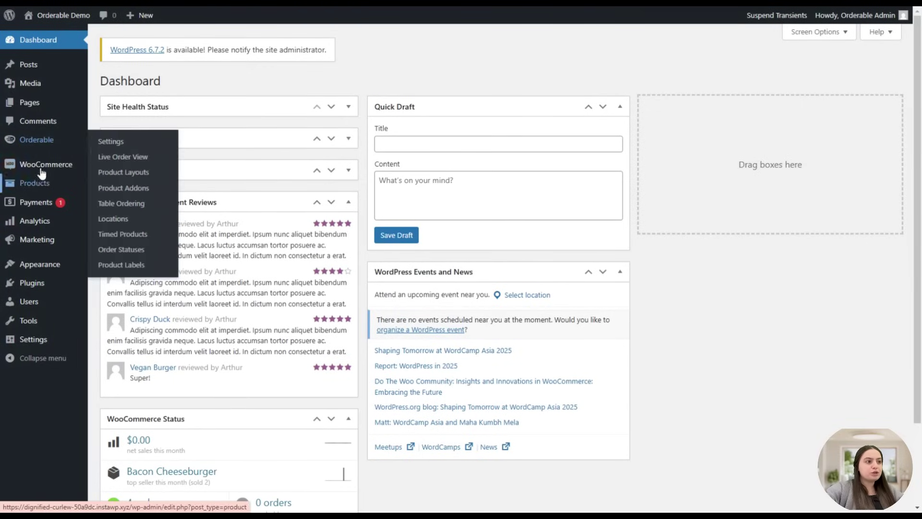
- Switch to the WordPress admin dashboard and open the Orderable plugin's settings
mouse_move(54, 166)
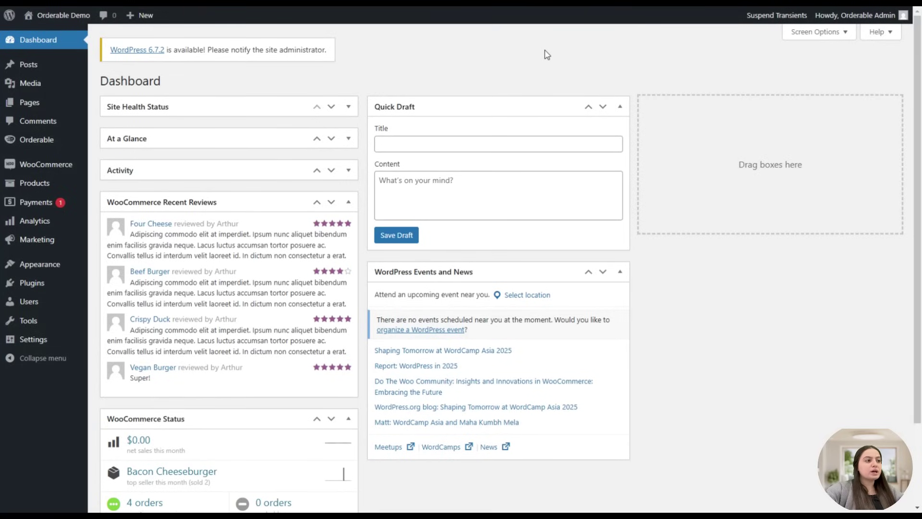
left_click(43, 140)
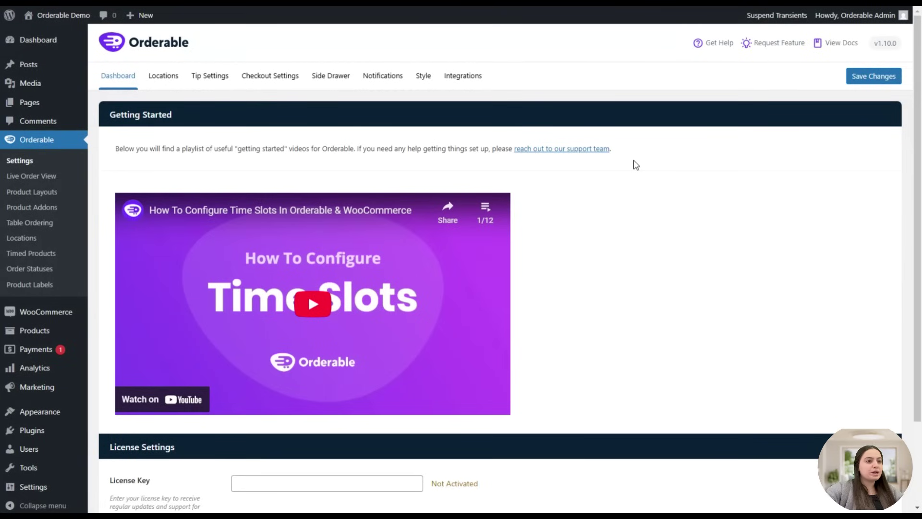
- Follow the support team link from the Getting Started section and look over the Orderable documentation page
left_click(527, 150)
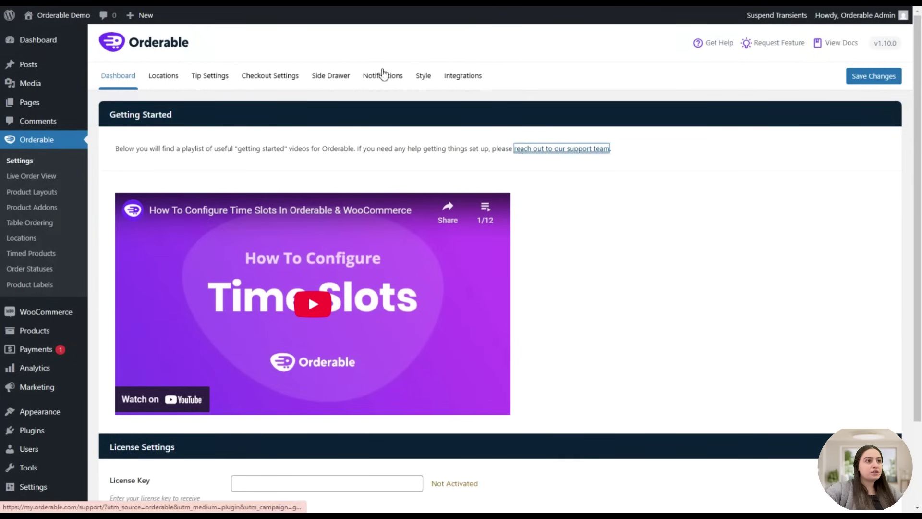
left_click(382, 76)
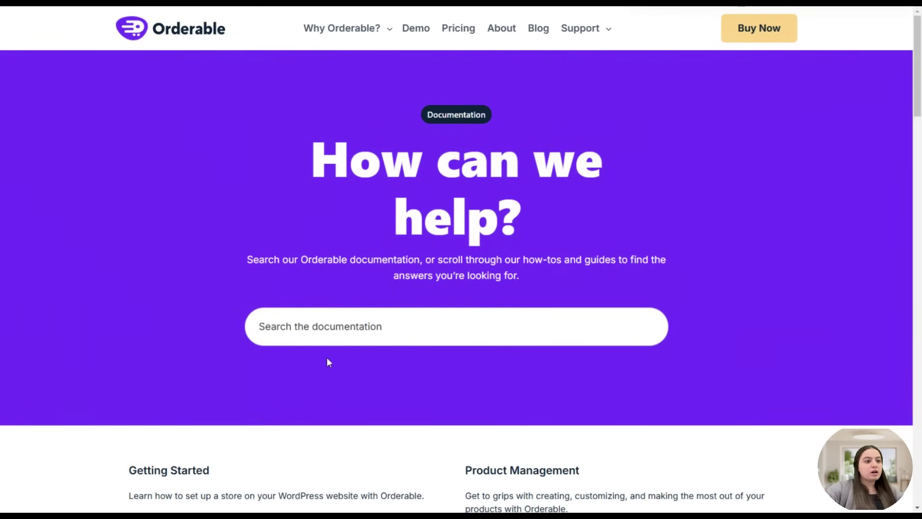
scroll(482, 211, "down", 2)
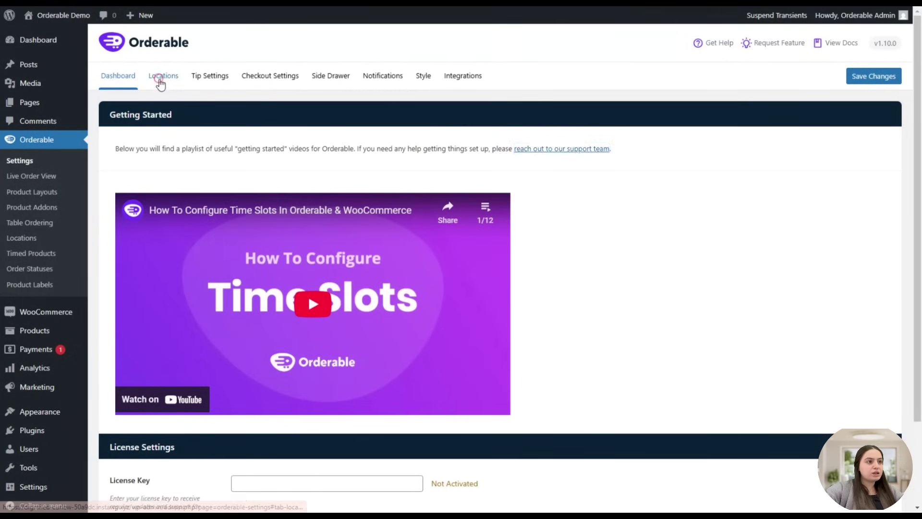
- In the default location settings, disable the open hours for Sunday and Saturday
left_click(160, 77)
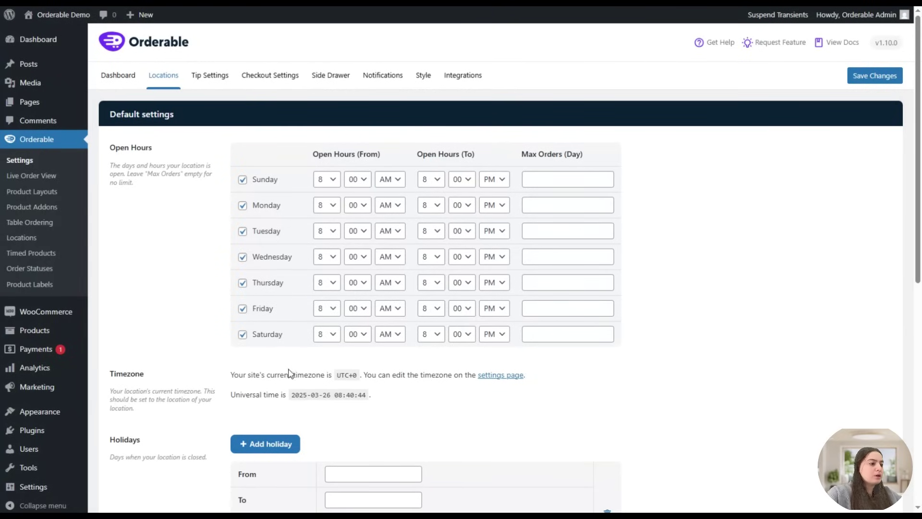
left_click(242, 179)
left_click(243, 333)
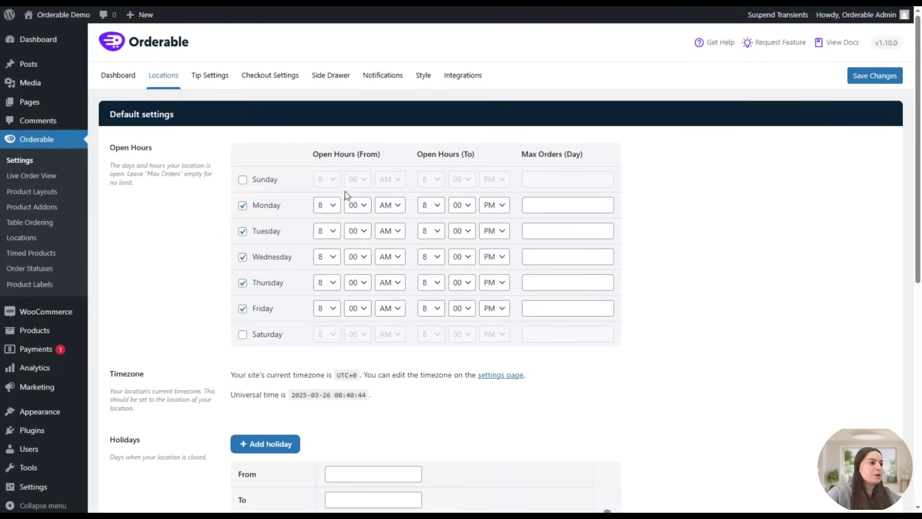
- Set Friday's open hours to 10:00 AM through 10:00 PM with a maximum of 100 orders per day
left_click(323, 311)
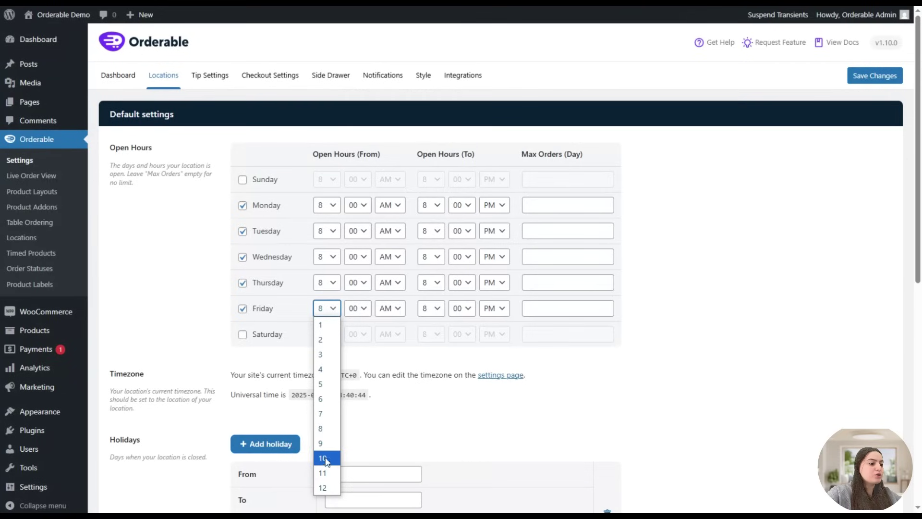
left_click(326, 458)
left_click(438, 309)
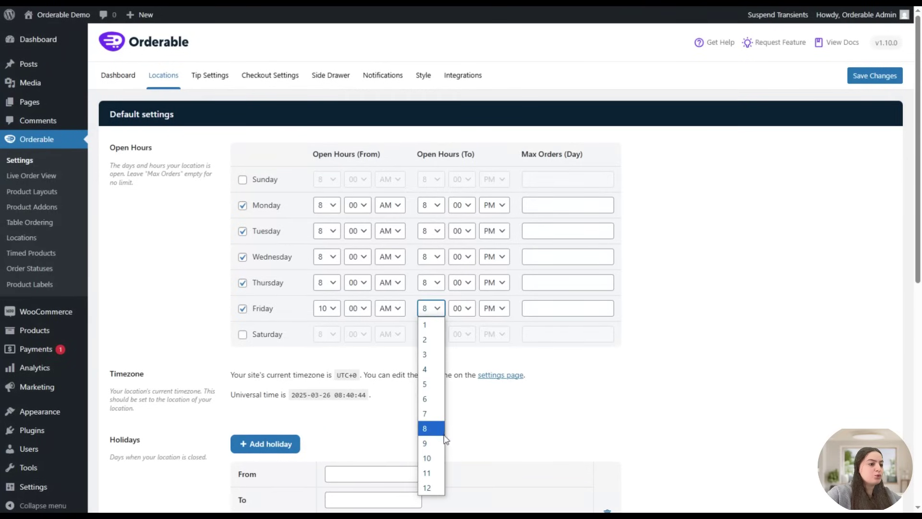
left_click(427, 458)
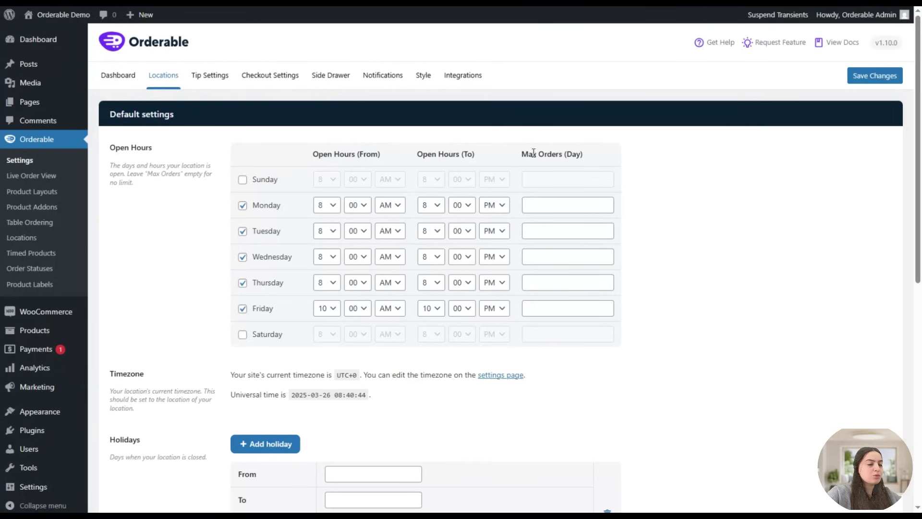
left_click(542, 309)
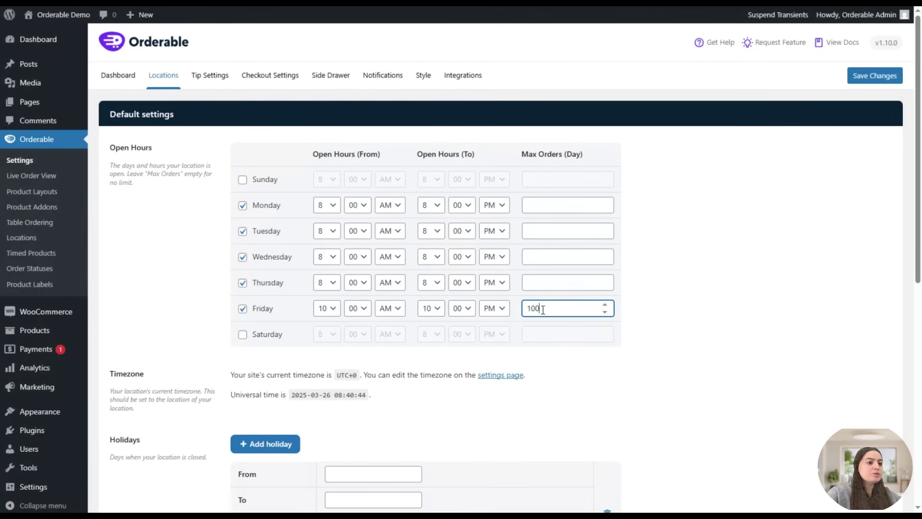
left_click(697, 246)
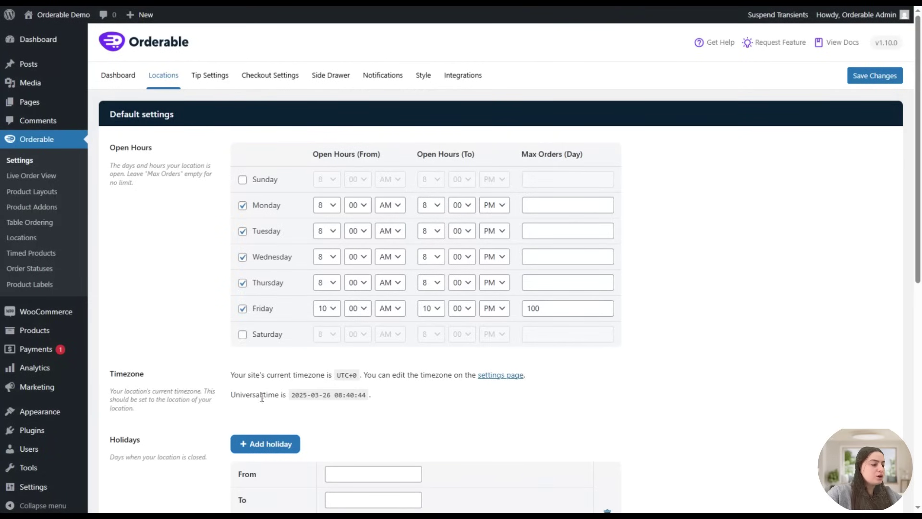
- Enable the Delivery service for the holiday entry in the location's default settings
scroll(184, 376, "down", 1)
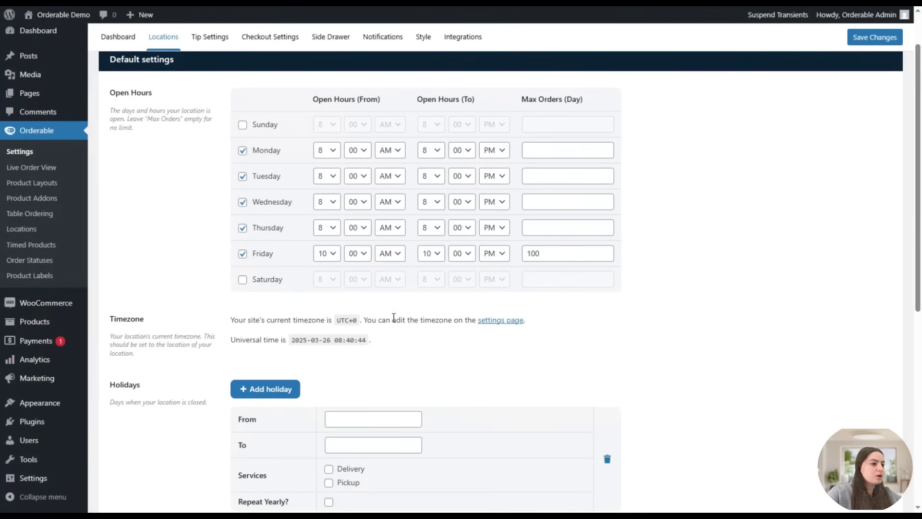
scroll(372, 349, "down", 2)
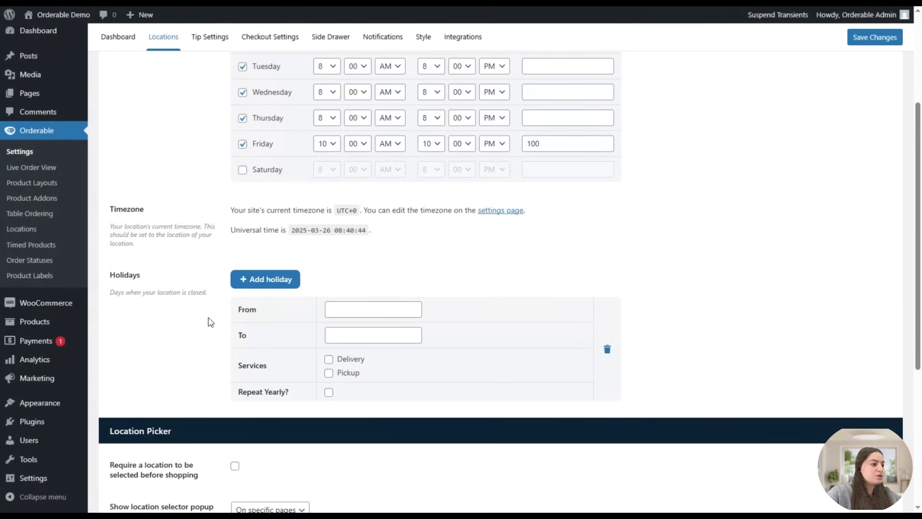
scroll(210, 321, "down", 1)
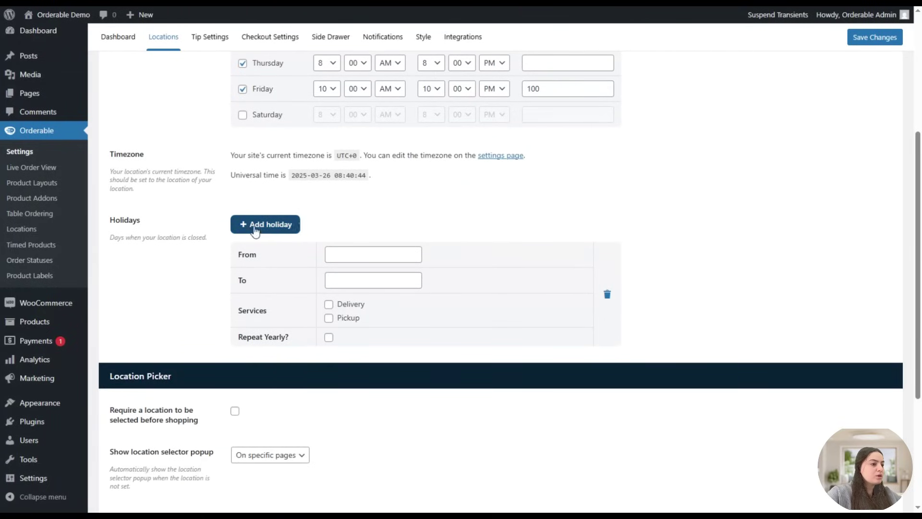
left_click(329, 303)
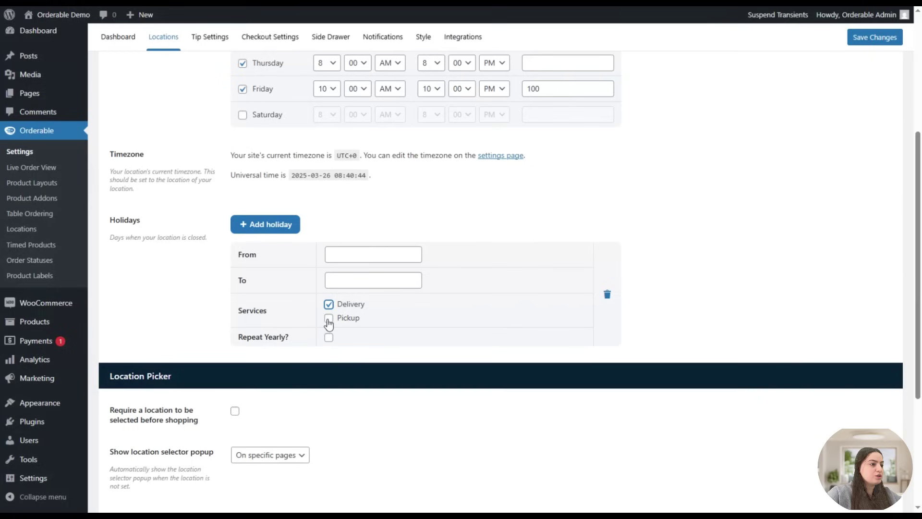